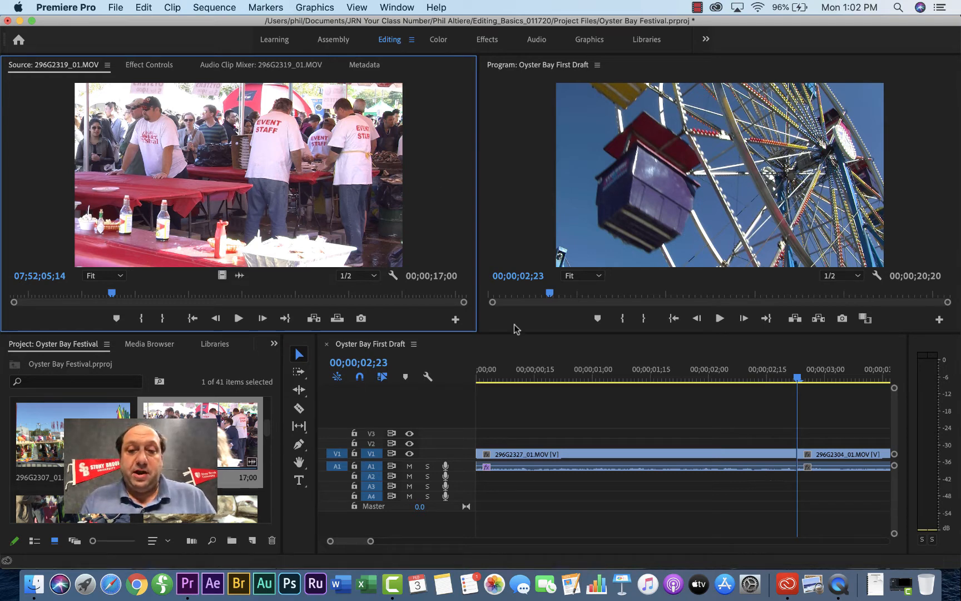
Review the ferris wheel cut in the sequence and scrub the event-staff source footage
mouse_move(736, 379)
mouse_down()
mouse_move(852, 378)
mouse_move(656, 377)
mouse_move(854, 381)
mouse_up()
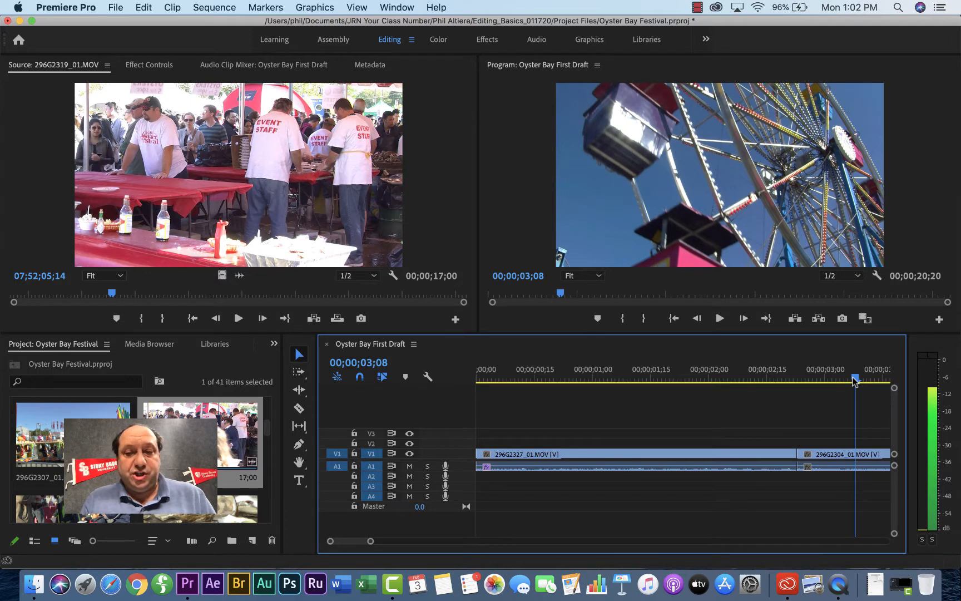
drag(855, 381, 797, 379)
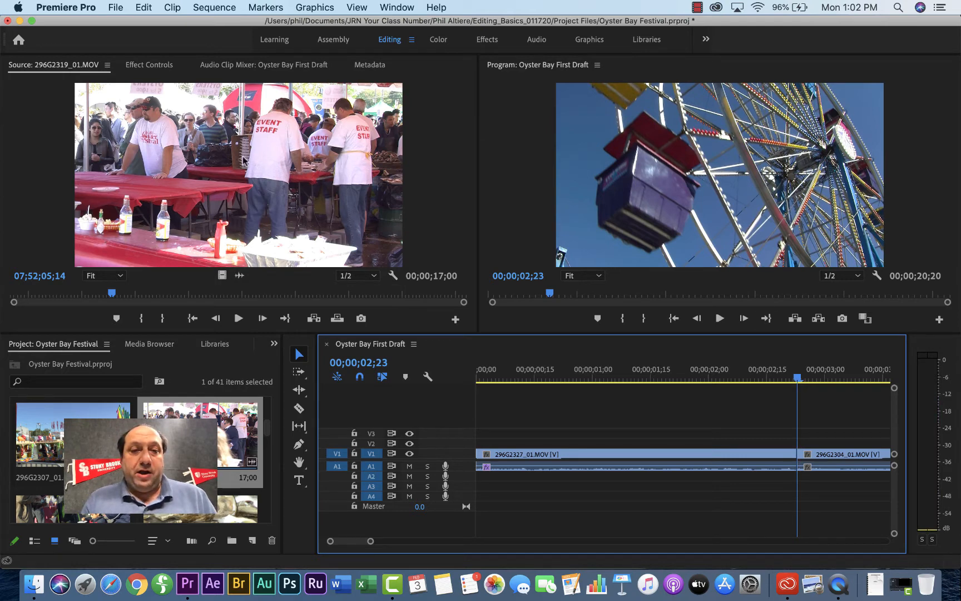
mouse_move(111, 294)
mouse_down()
mouse_move(57, 292)
mouse_move(116, 294)
mouse_move(63, 297)
mouse_move(100, 296)
mouse_up()
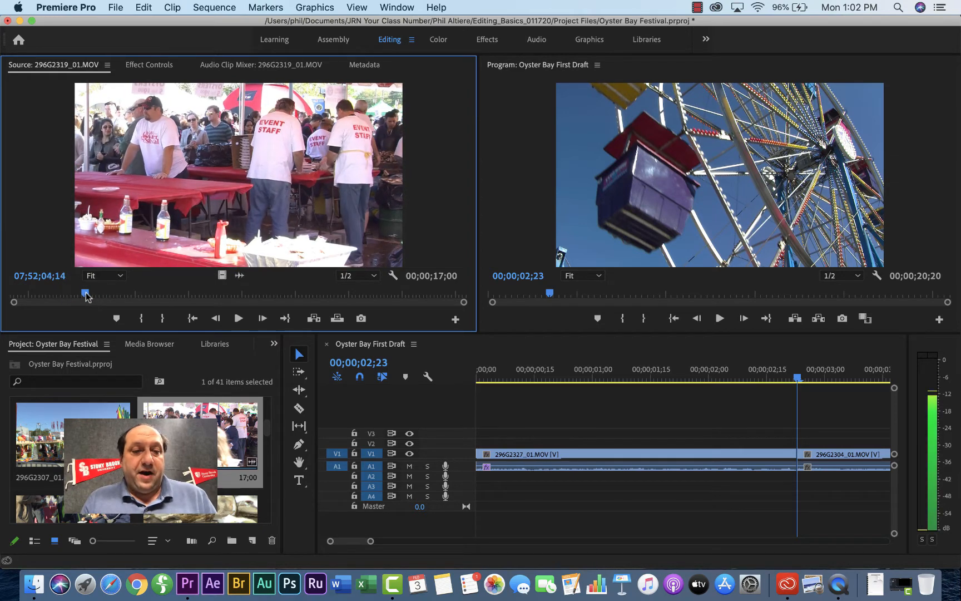
Mark In and Out on the event-staff source clip, extending the Out point to about 3.5 seconds
click(146, 311)
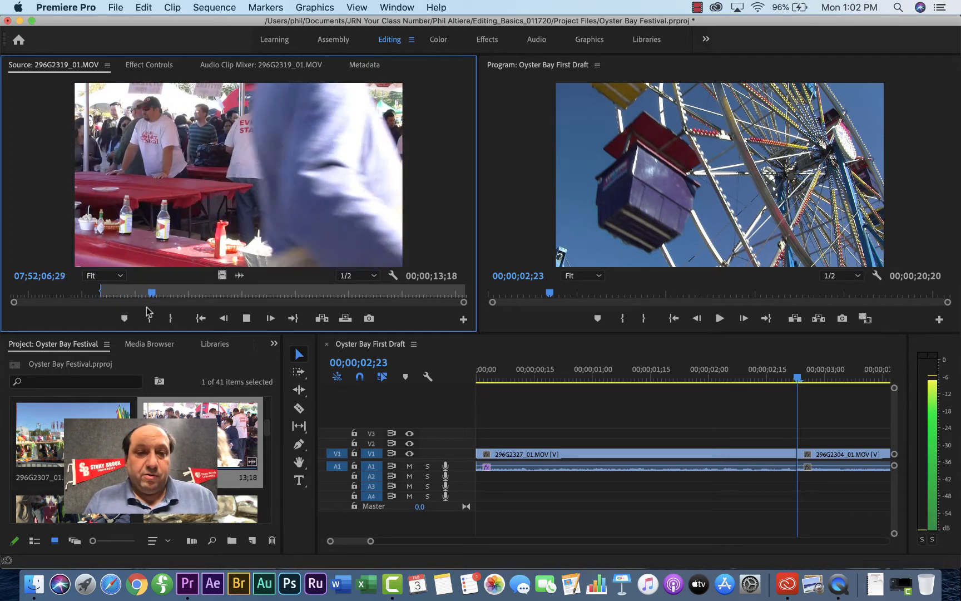
key(space)
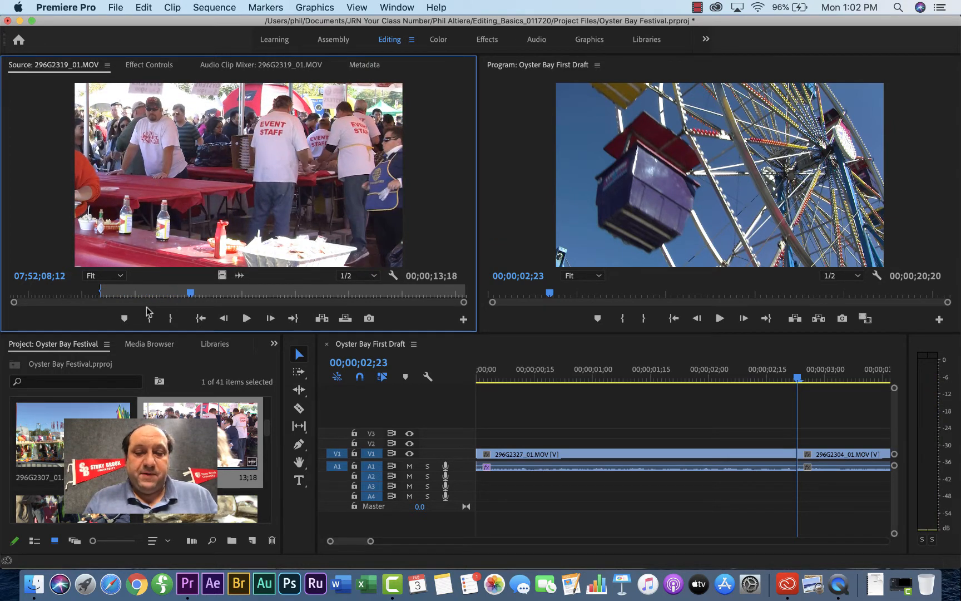
click(171, 318)
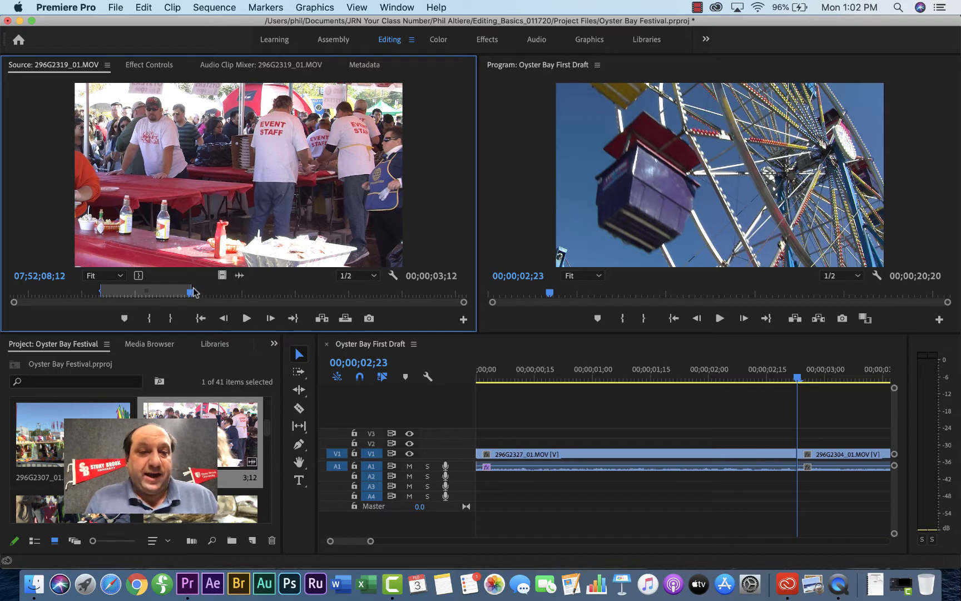
mouse_move(191, 287)
mouse_down()
mouse_move(206, 286)
mouse_move(196, 289)
mouse_up()
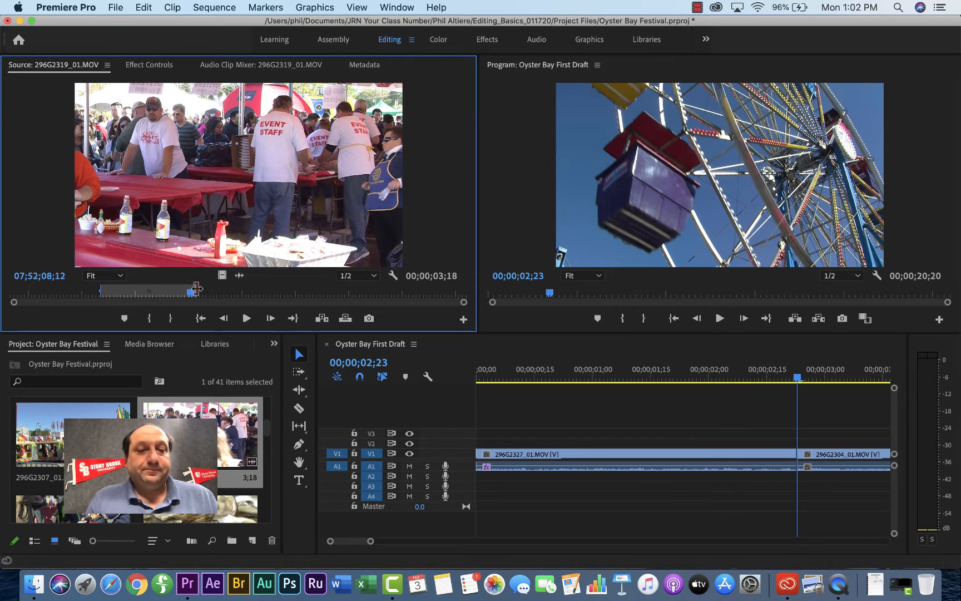
Overwrite the marked shot, undo it, then Insert it at the playhead ahead of the ferris wheel clip
click(346, 319)
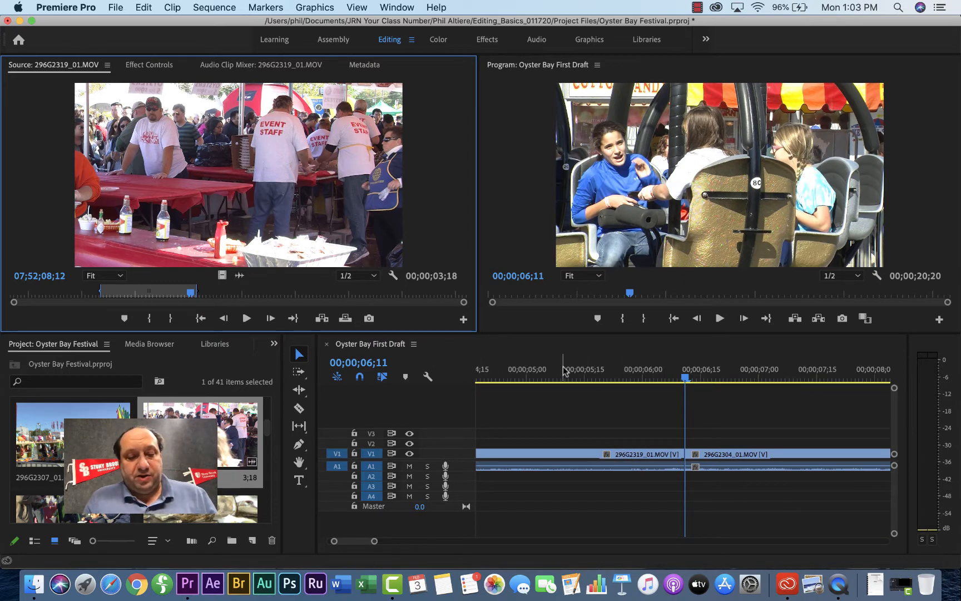
key(super+z)
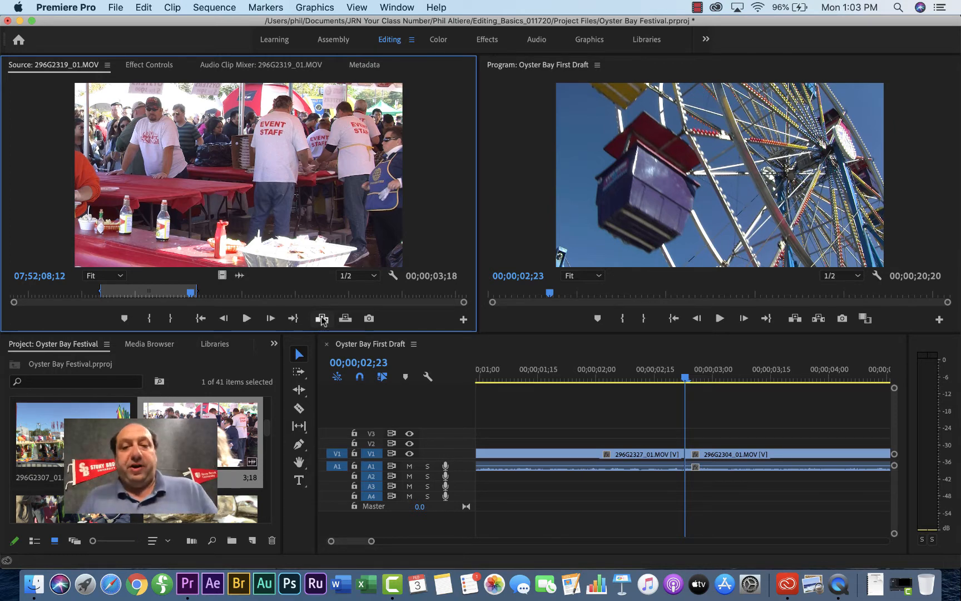
click(322, 319)
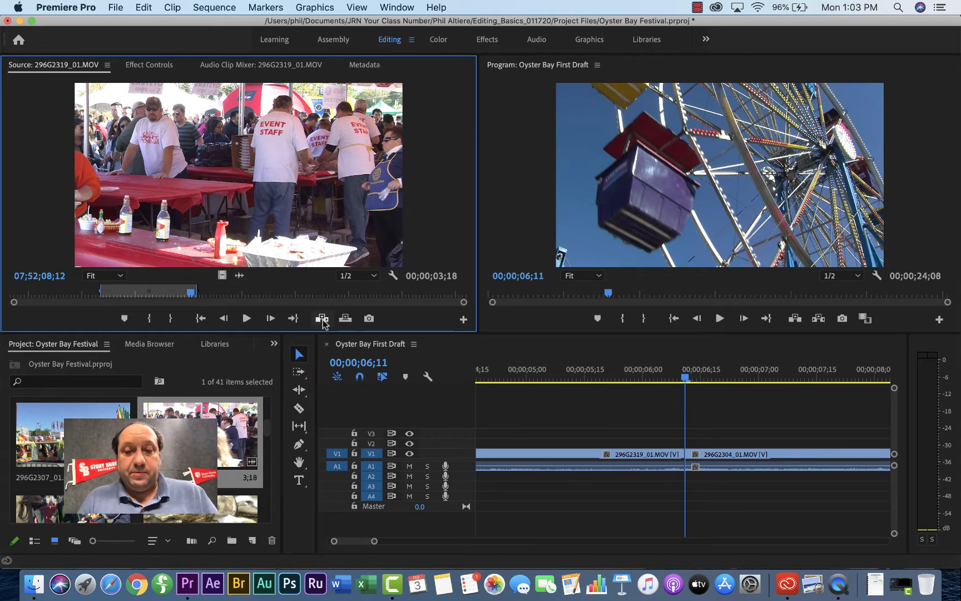
scroll(702, 485, up, 1)
scroll(701, 485, up, 4)
scroll(701, 484, up, 2)
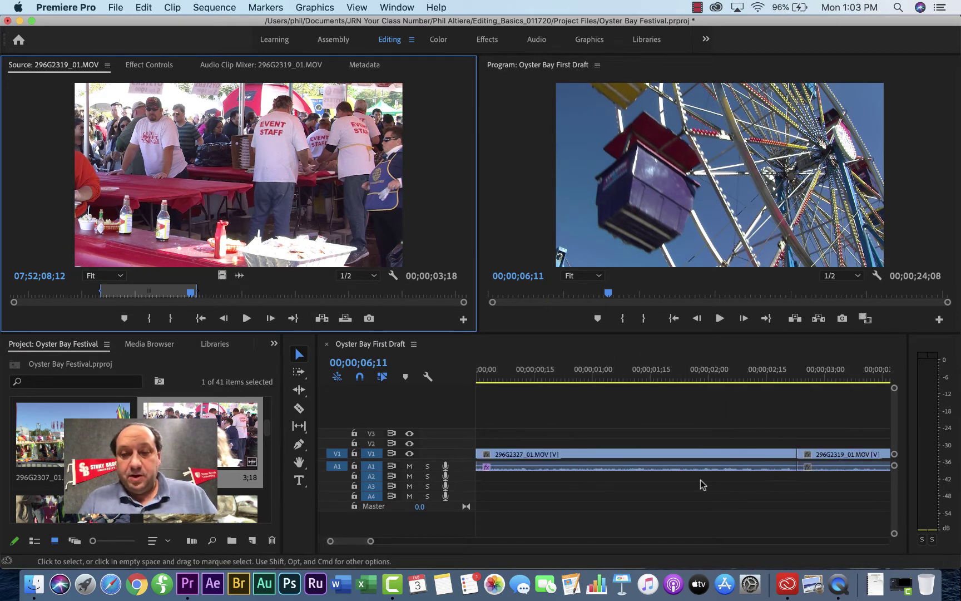
Play the sequence from before the crowd clip to review the inserted event-staff shot
click(696, 377)
key(space)
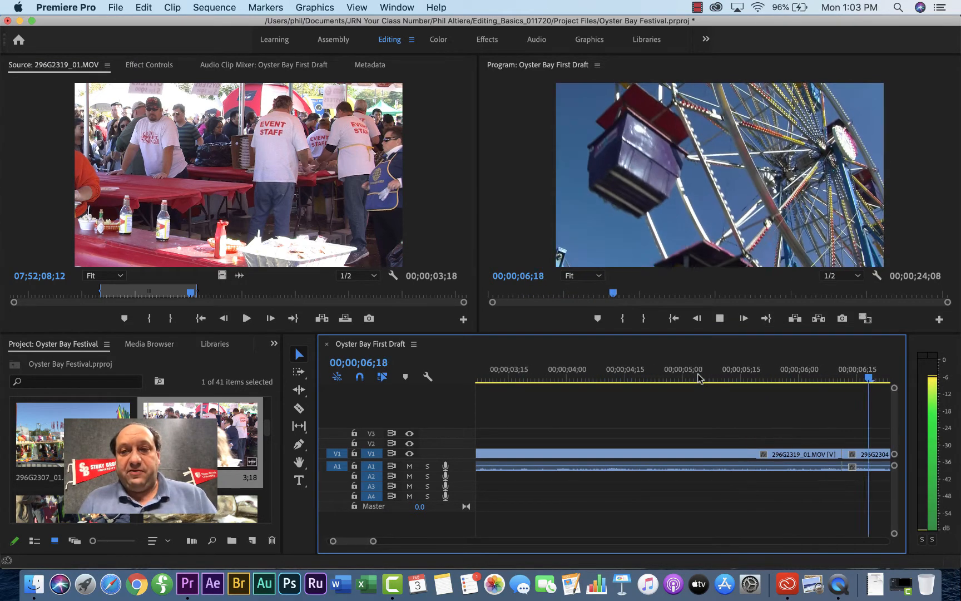
key(space)
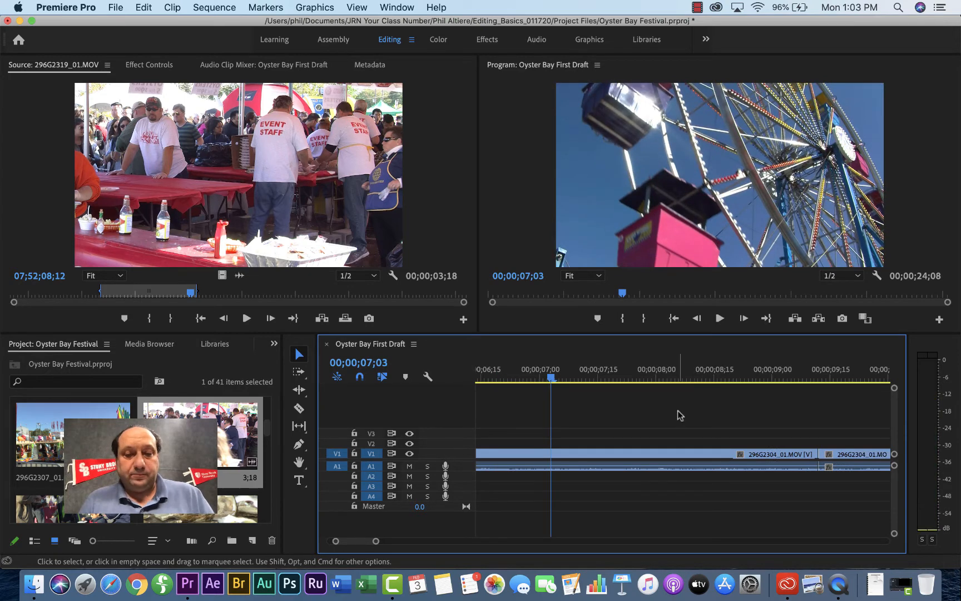
scroll(578, 405, left, 5)
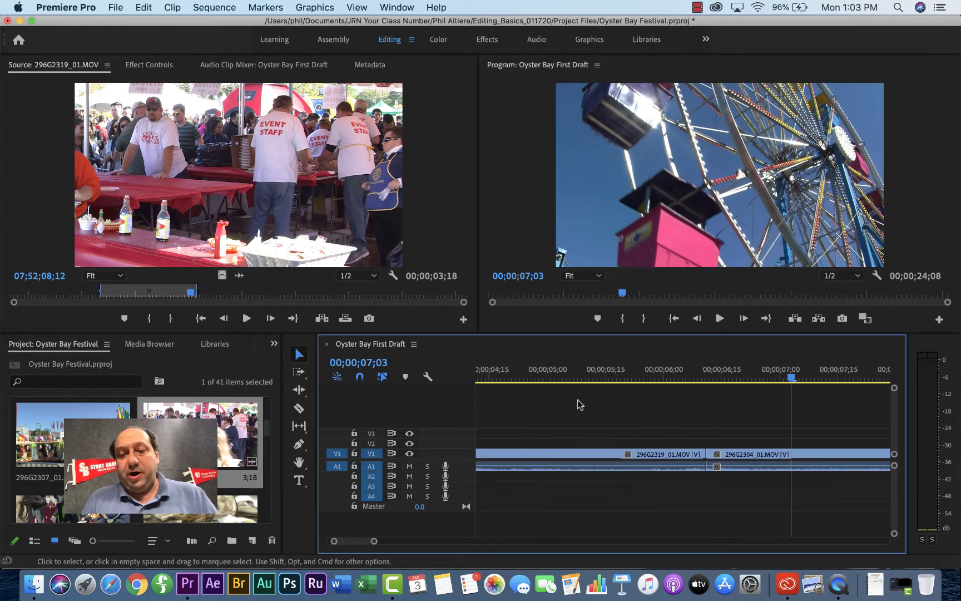
scroll(578, 404, left, 2)
scroll(577, 405, left, 2)
scroll(578, 405, left, 2)
scroll(578, 405, left, 2)
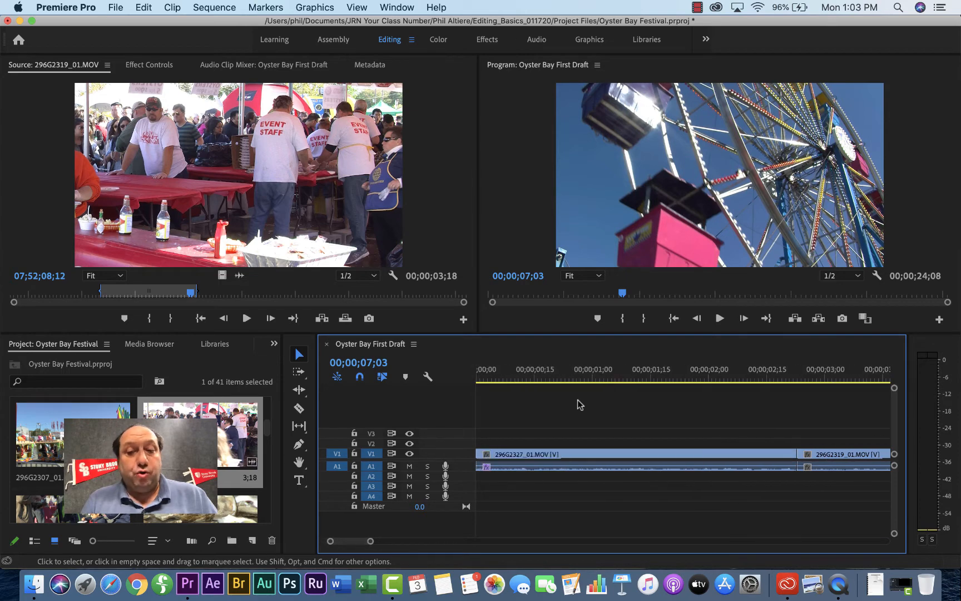
scroll(720, 405, right, 9)
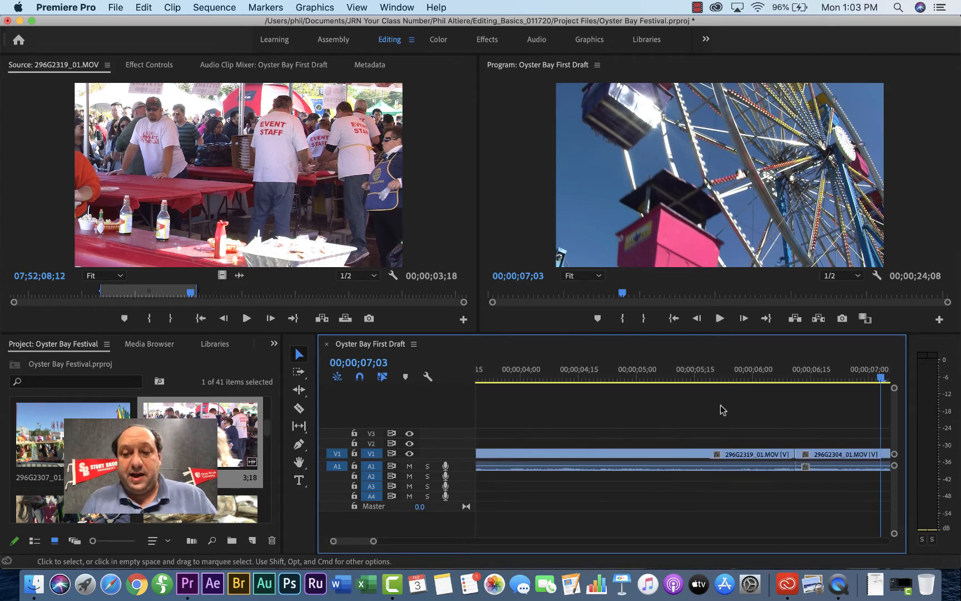
Trim the end of the event-staff clip earlier with the playhead at 04;25
click(618, 369)
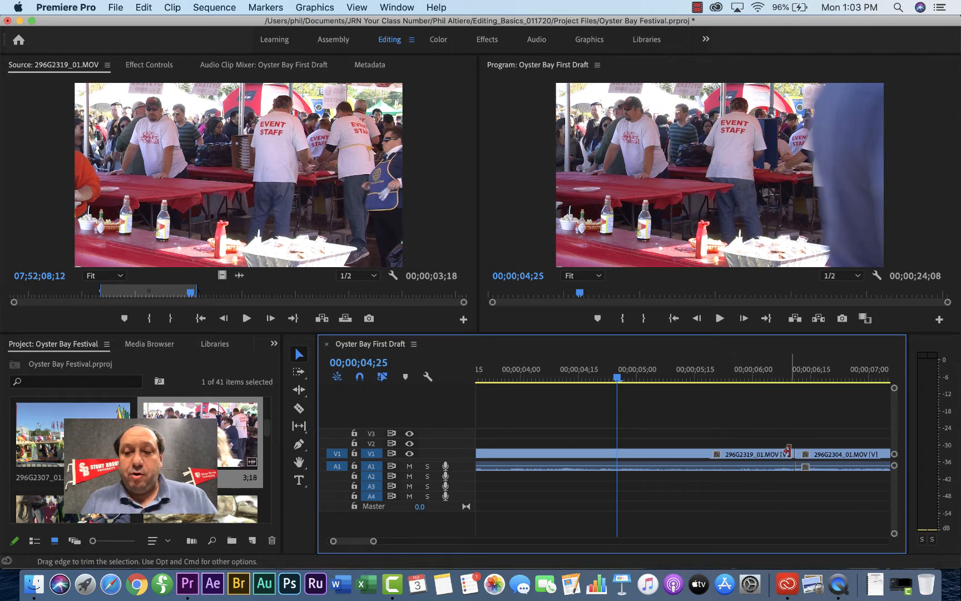
drag(792, 454, 718, 454)
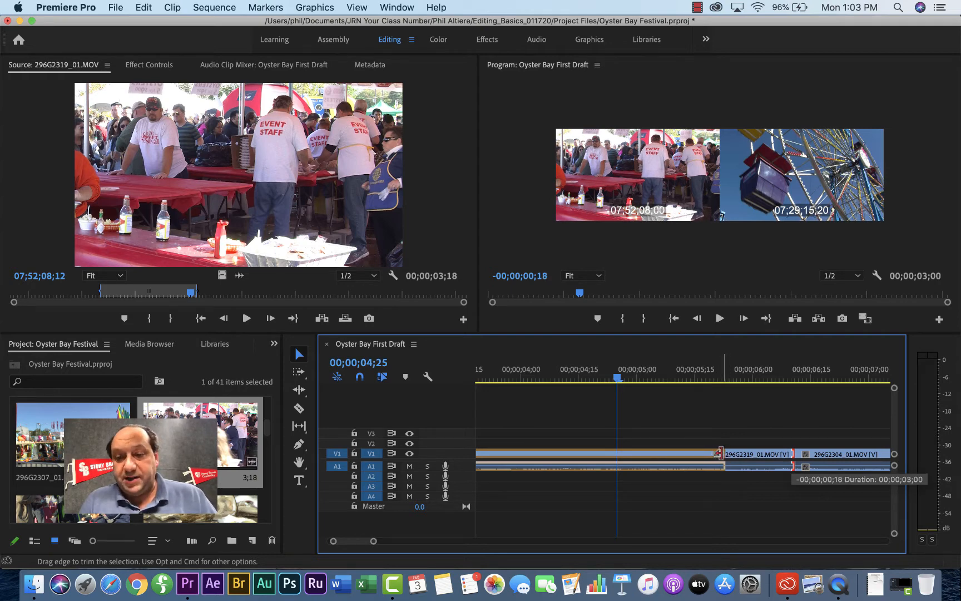
drag(718, 454, 720, 454)
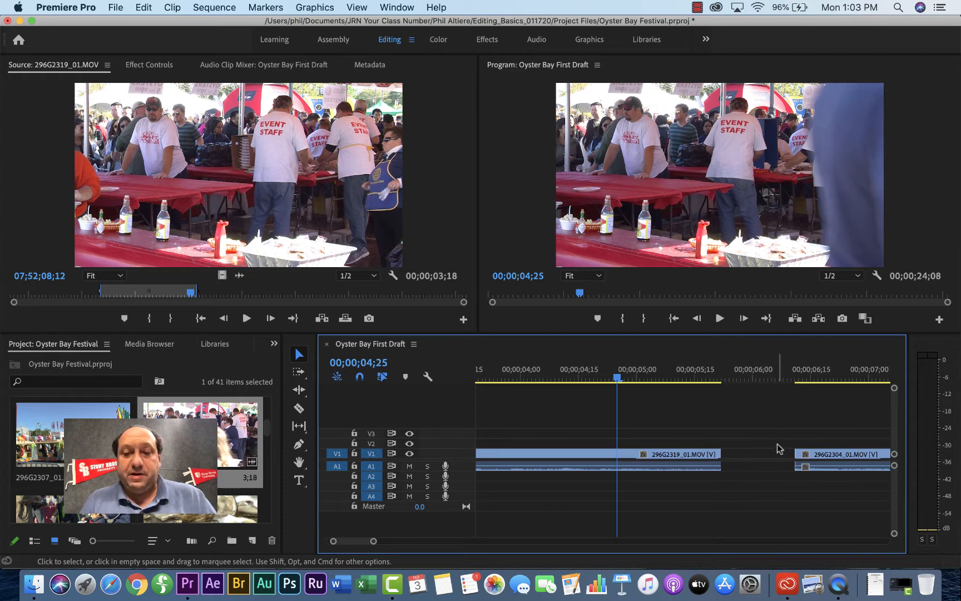
Ripple Delete the gap so the ferris wheel clip follows directly, then play back from 04;25
right_click(754, 458)
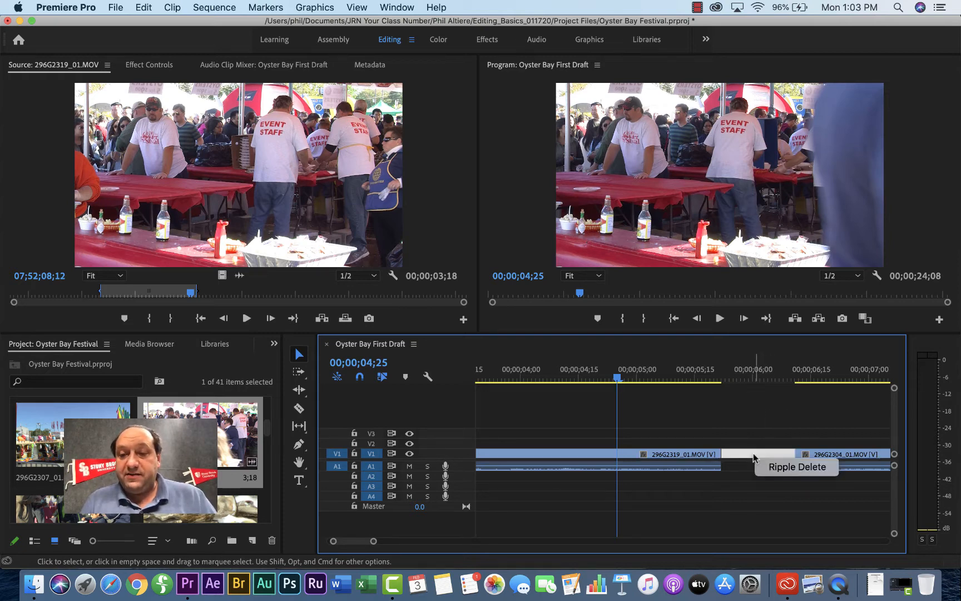
click(774, 468)
key(Down)
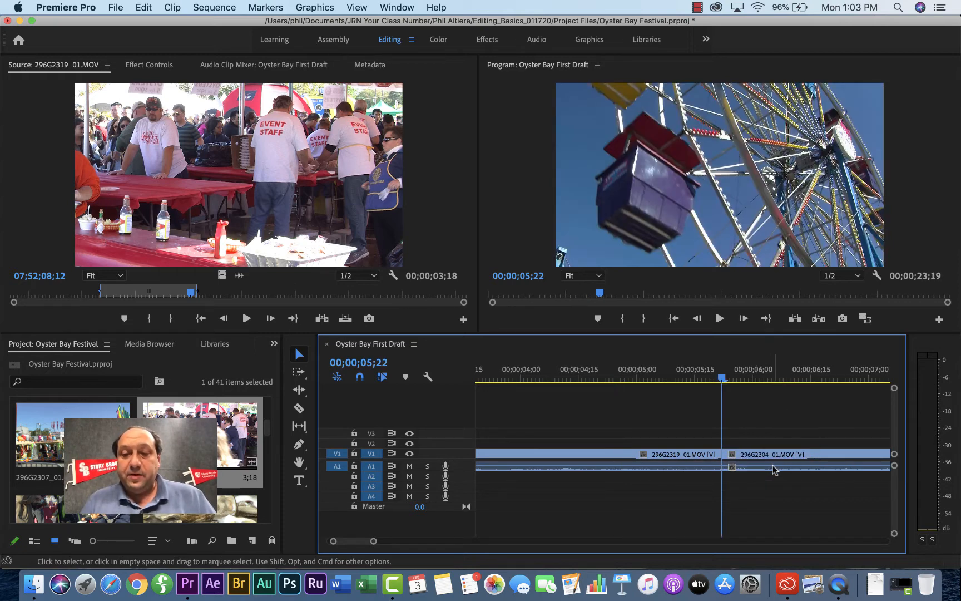
click(612, 384)
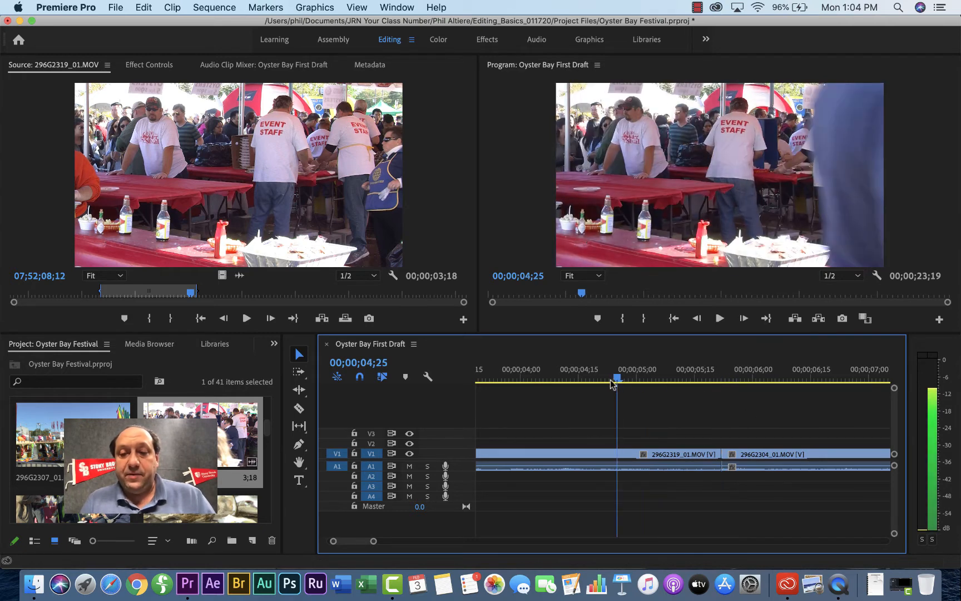
key(space)
key(space)
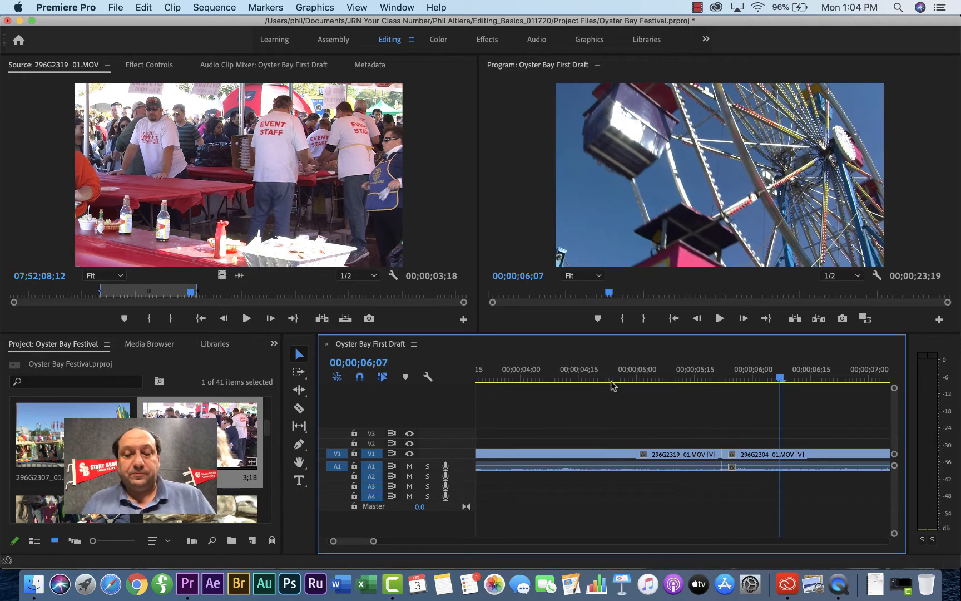
click(616, 455)
drag(616, 455, 736, 420)
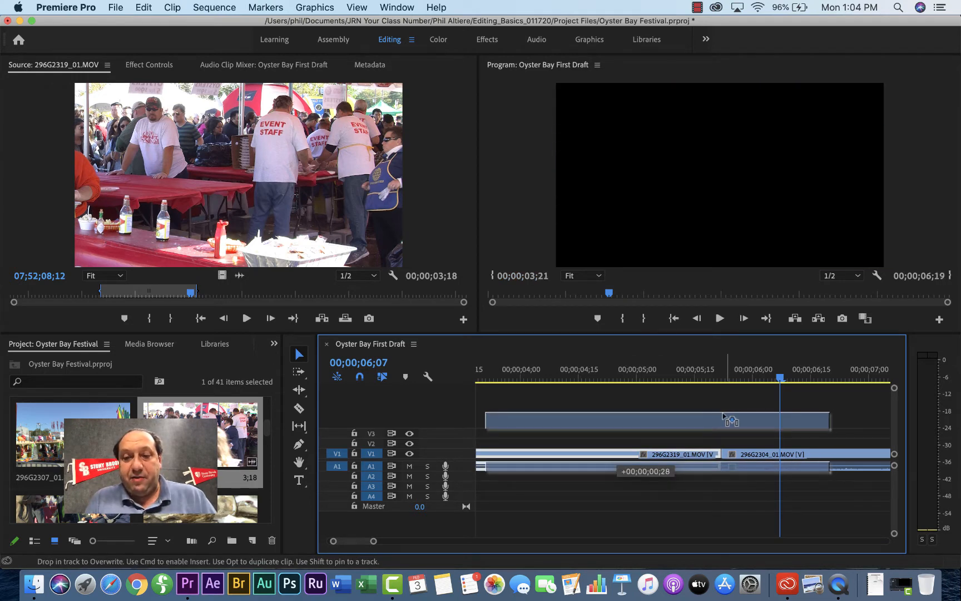
drag(736, 420, 669, 438)
key(super+z)
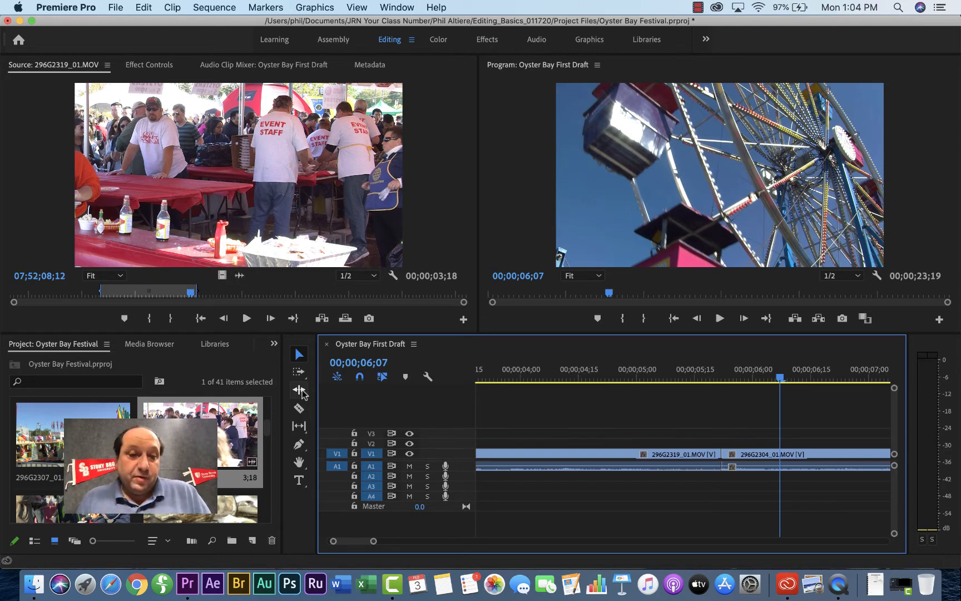
Ripple-trim the event-staff/ferris wheel cut, ending with the event-staff clip about three seconds long
click(301, 390)
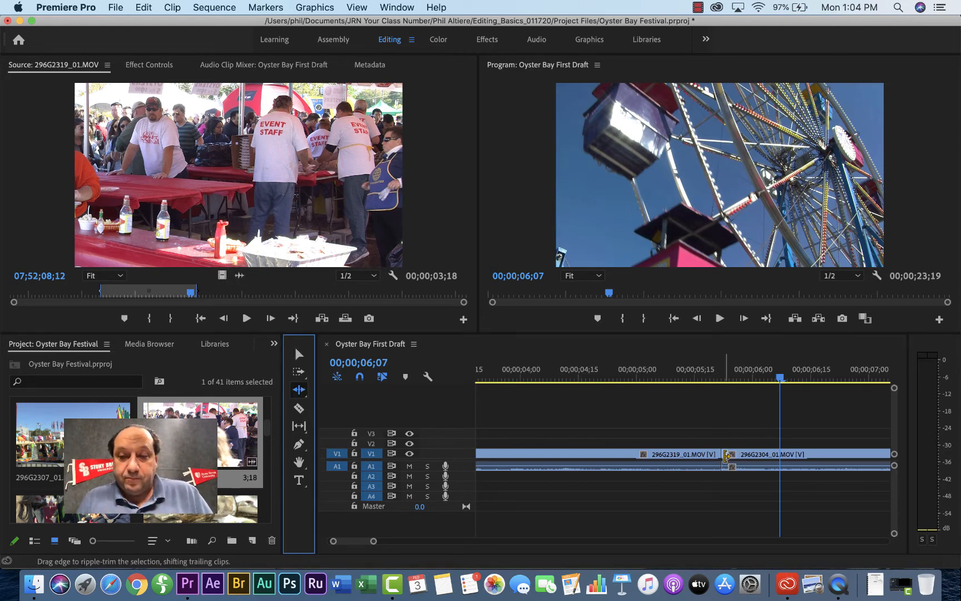
drag(726, 456, 717, 456)
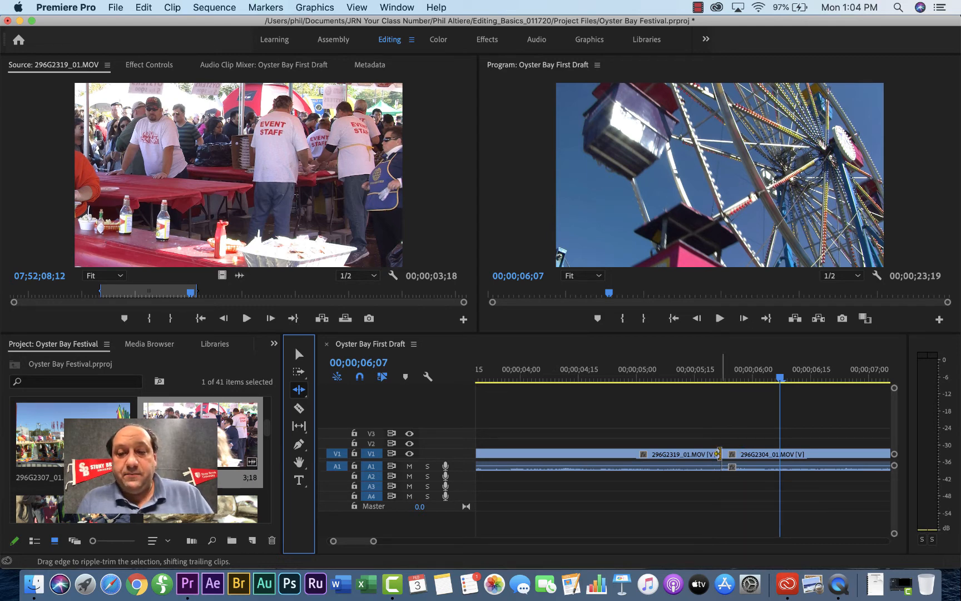
drag(718, 454, 680, 453)
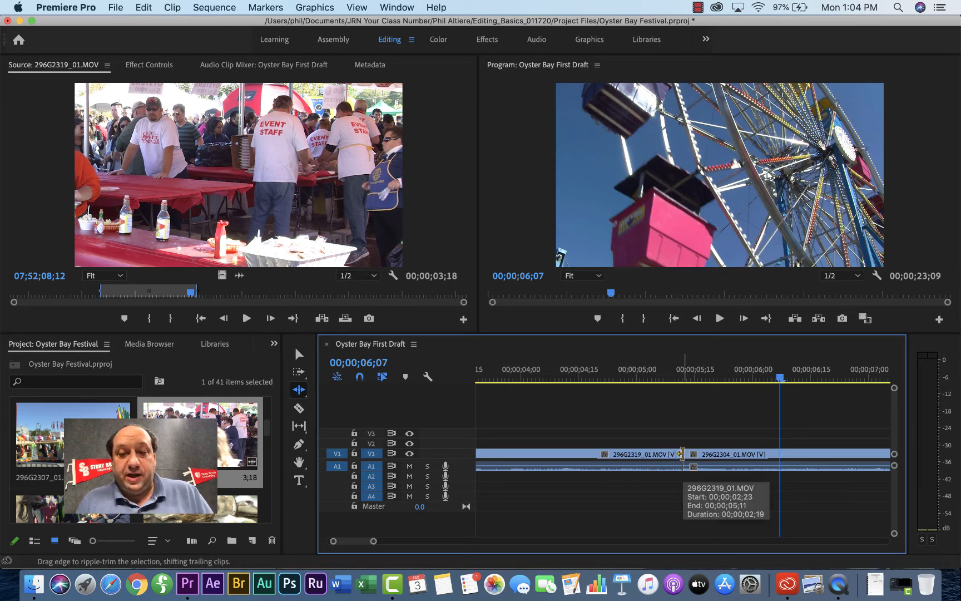
drag(682, 454, 743, 451)
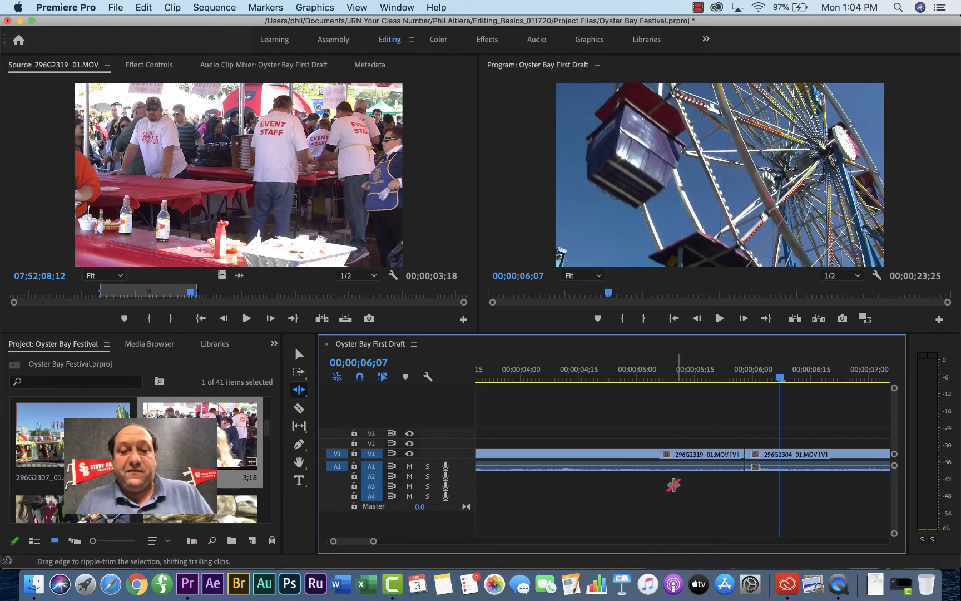